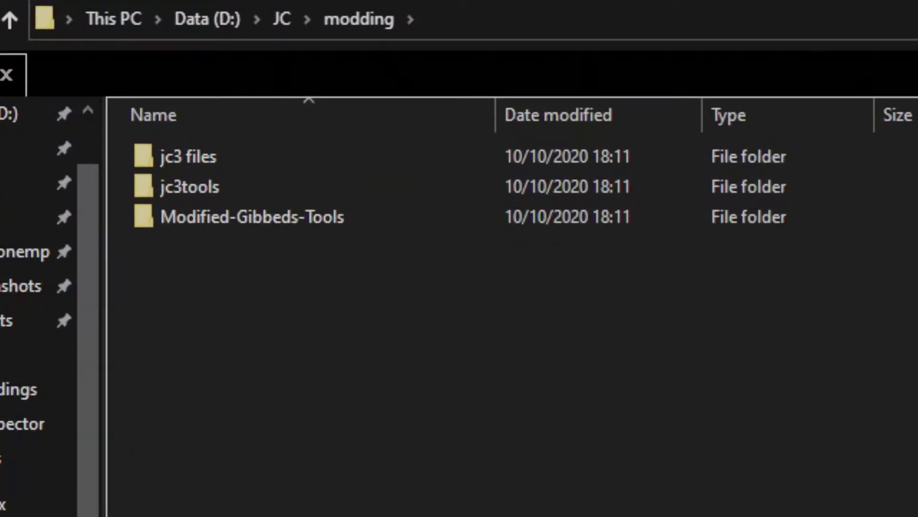
# Open the jc3tools folder and launch Unpack.exe to start unpacking the archives
pyautogui.doubleClick(484, 186)
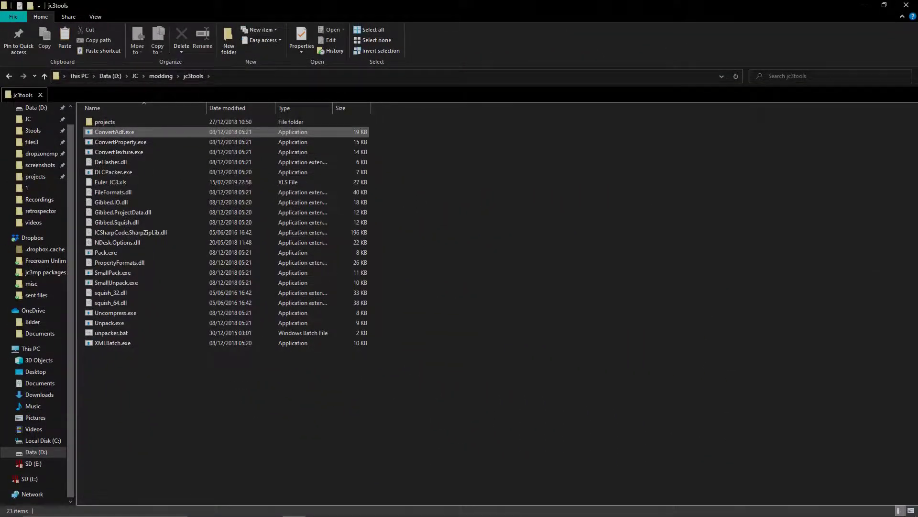
pyautogui.click(110, 322)
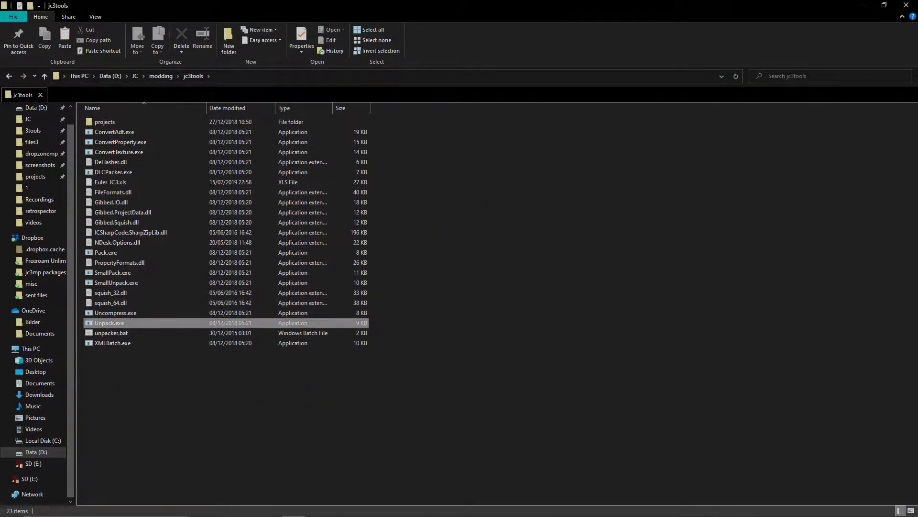
pyautogui.doubleClick(109, 322)
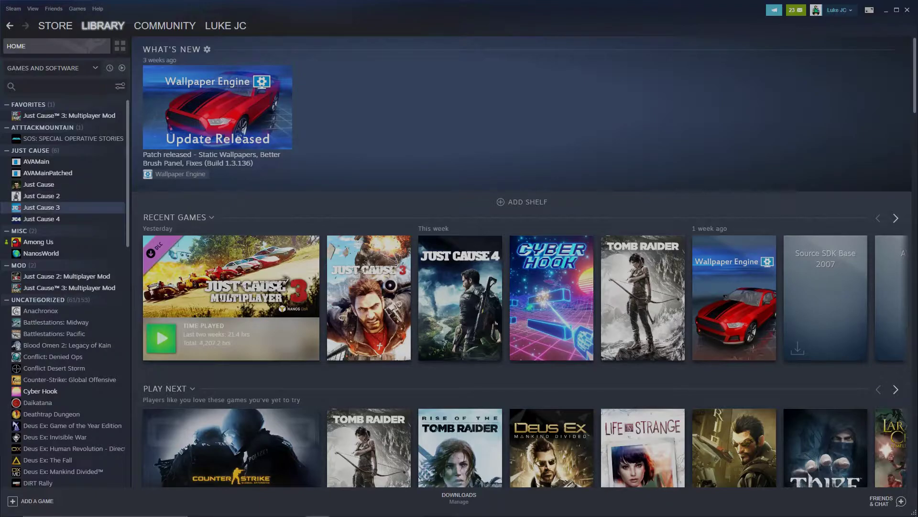
# Open Just Cause 3's Properties from the Steam Library and view the Local Files tab
pyautogui.rightClick(58, 208)
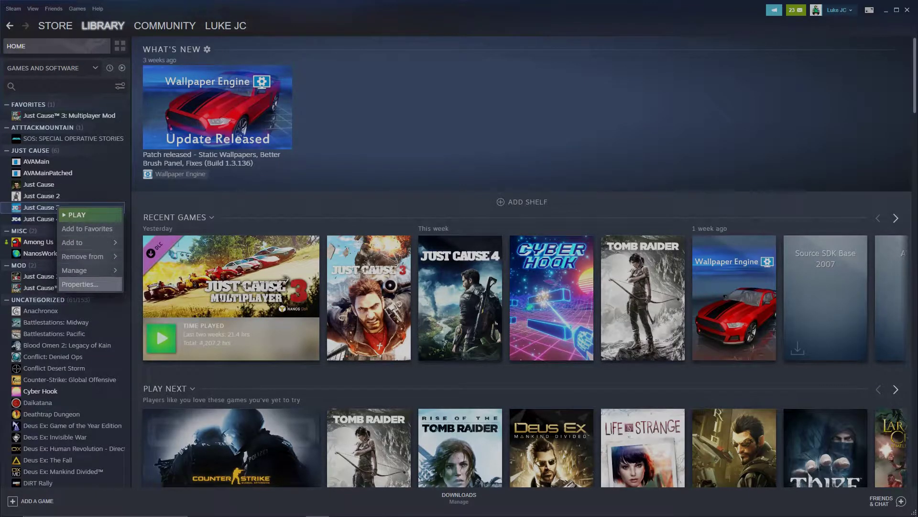
pyautogui.click(79, 284)
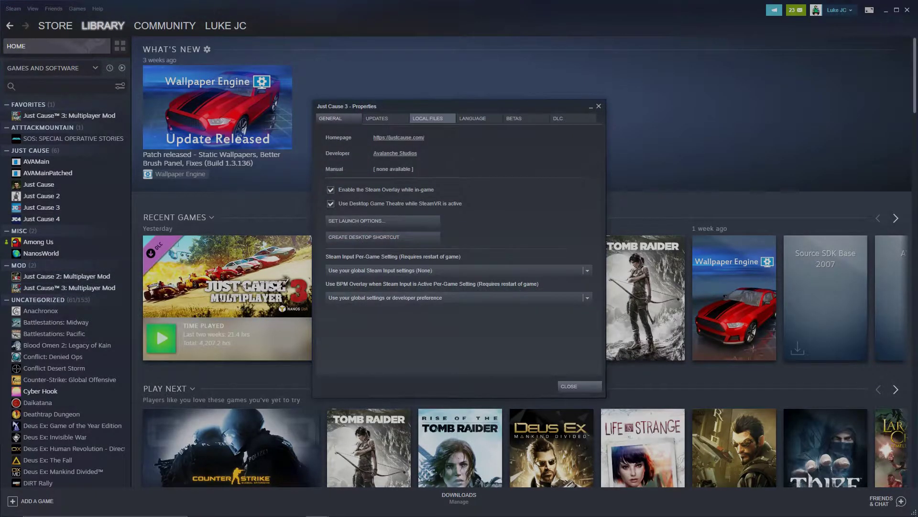
pyautogui.click(428, 119)
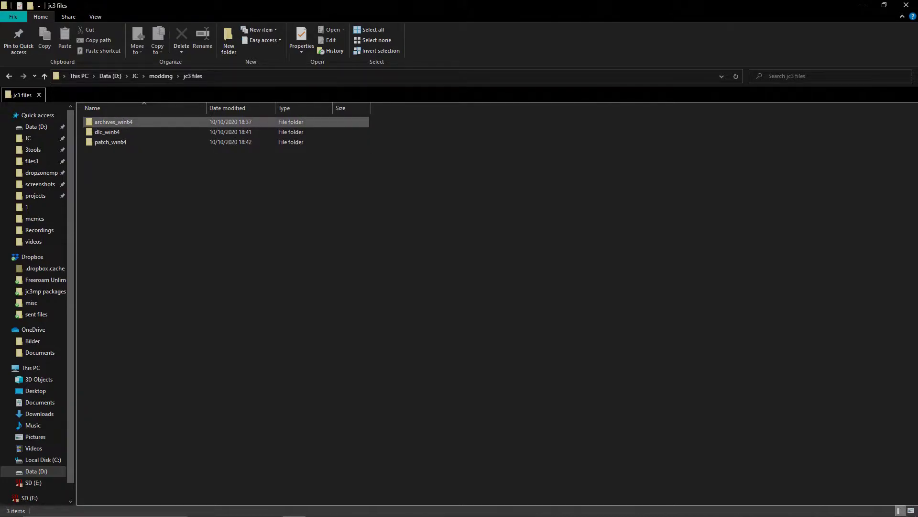
# Cut everything inside archives_win64 and paste it into the jc3 files folder
pyautogui.doubleClick(114, 121)
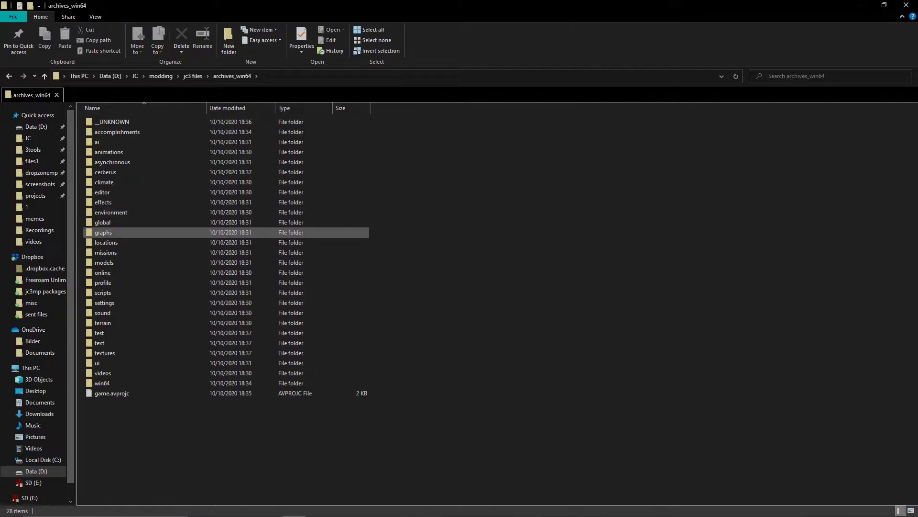
pyautogui.click(105, 253)
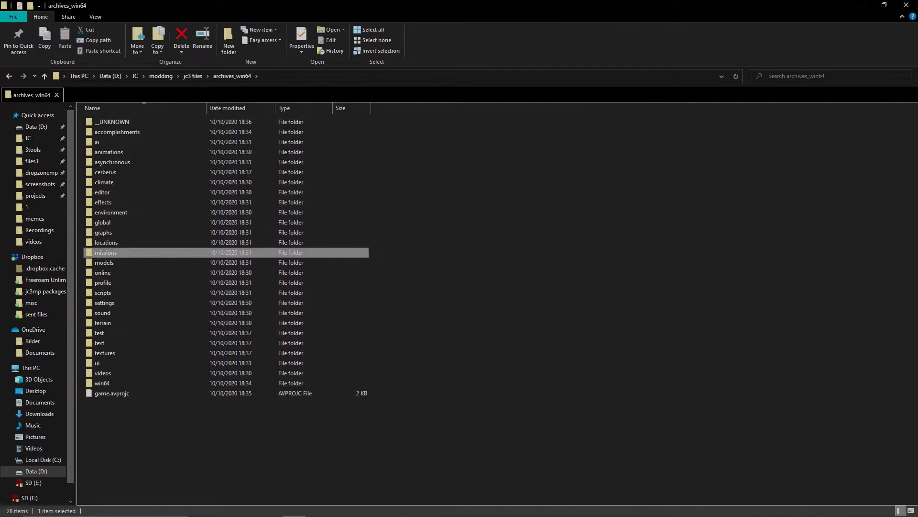
pyautogui.hotkey('ctrl', 'a')
pyautogui.rightClick(246, 253)
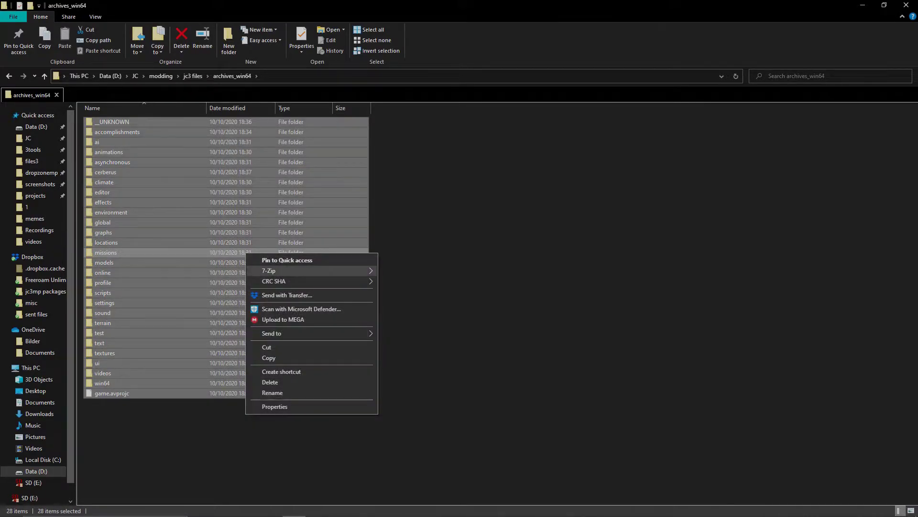
pyautogui.click(266, 347)
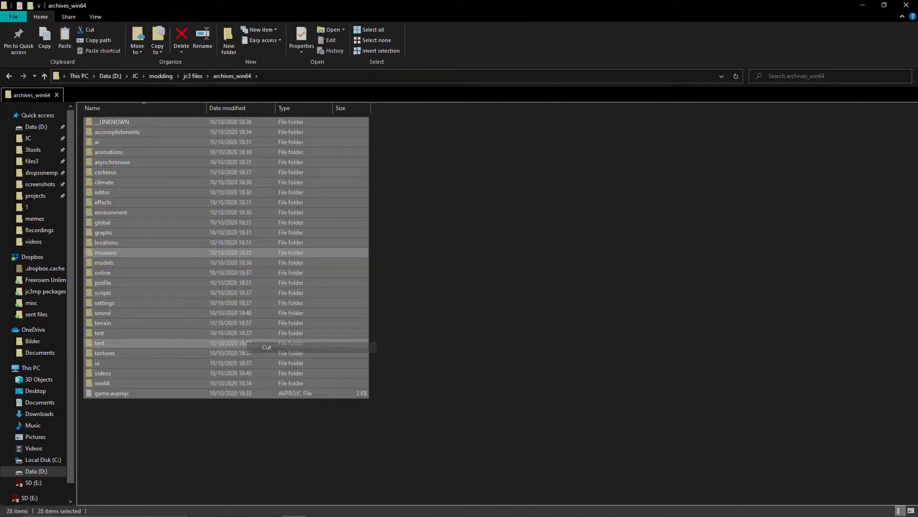
pyautogui.hotkey('alt', 'Up')
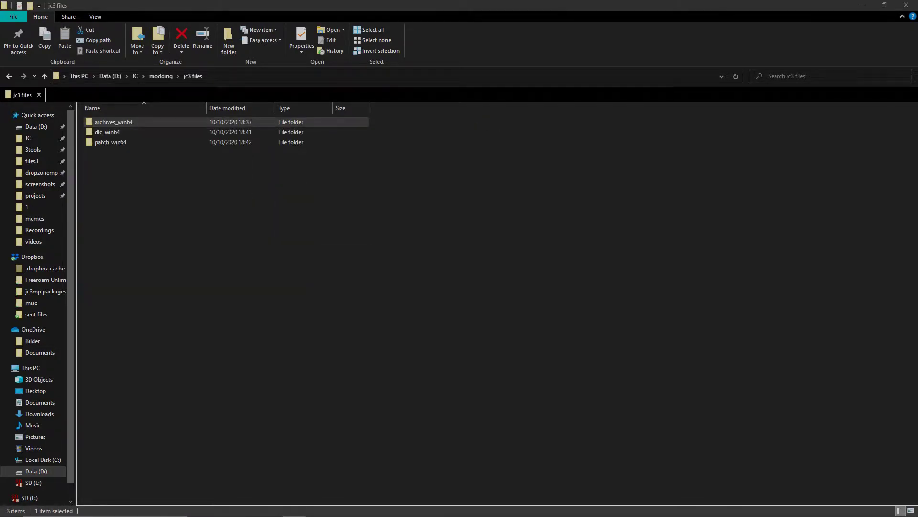
pyautogui.hotkey('ctrl', 'v')
# Move the patch_win64 and dlc_win64 contents up into jc3 files as well
pyautogui.hotkey('alt', 'Left')
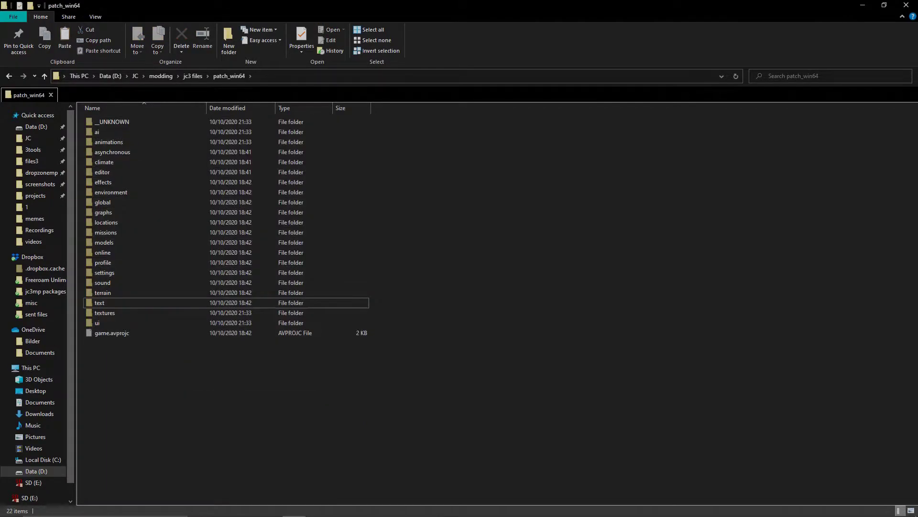
pyautogui.hotkey('ctrl', 'v')
pyautogui.hotkey('alt', 'Left')
pyautogui.hotkey('ctrl', 'a')
pyautogui.rightClick(181, 190)
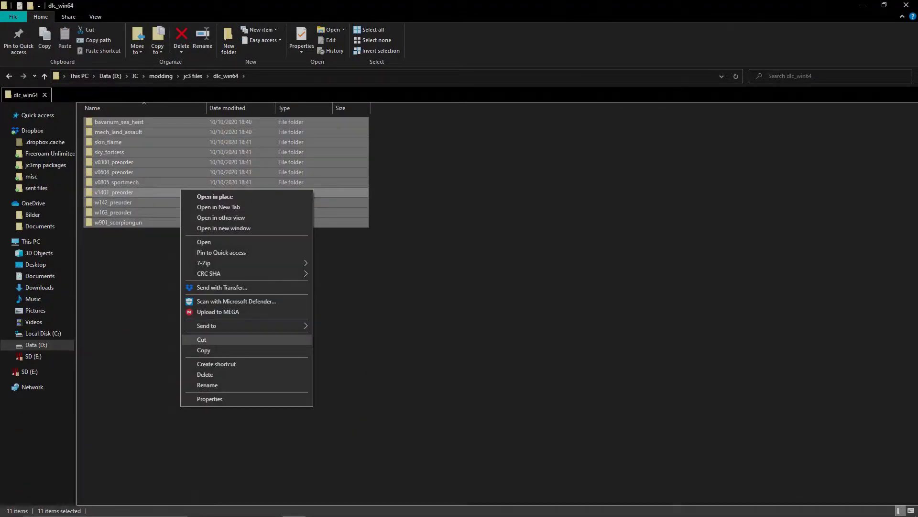
pyautogui.click(215, 340)
pyautogui.hotkey('alt', 'Up')
pyautogui.hotkey('ctrl', 'v')
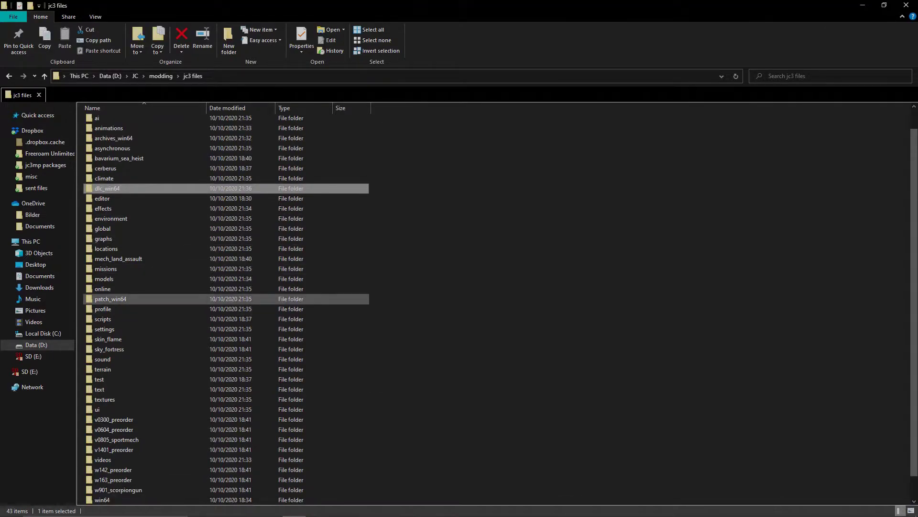
# Delete the emptied archives_win64, dlc_win64 and patch_win64 folders, leaving 40 items in jc3 files
pyautogui.keyDown('ctrl'); pyautogui.click(139, 139); pyautogui.keyUp('ctrl')
pyautogui.rightClick(142, 138)
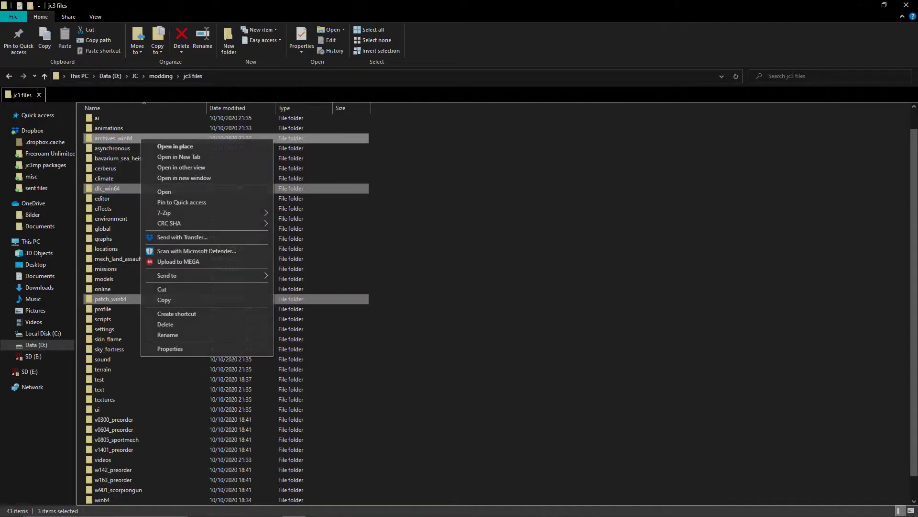
pyautogui.click(165, 323)
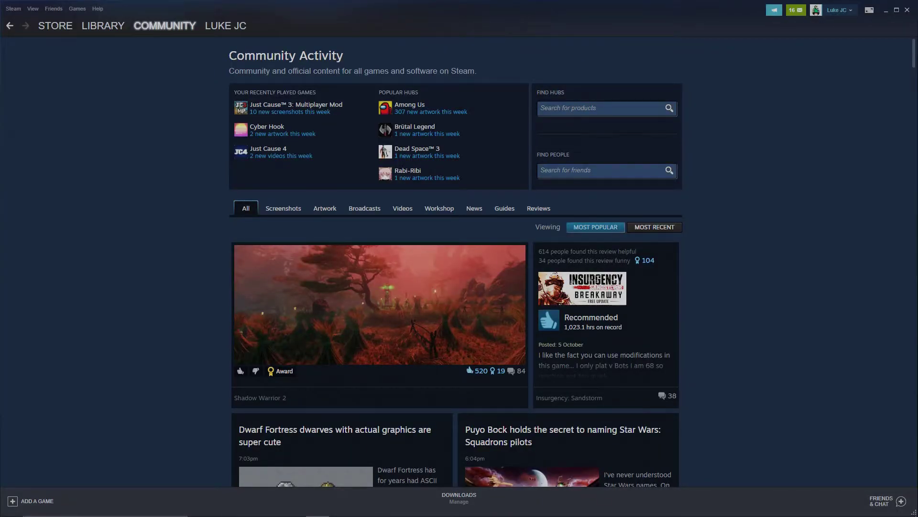
# Return to the Steam Library and open Just Cause 3's Properties to reach its install folder
pyautogui.click(103, 25)
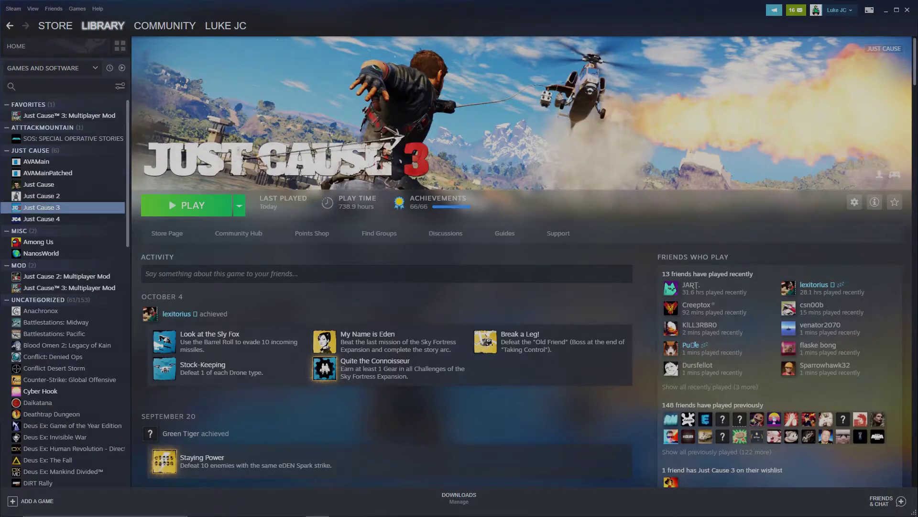
pyautogui.rightClick(38, 211)
pyautogui.click(58, 286)
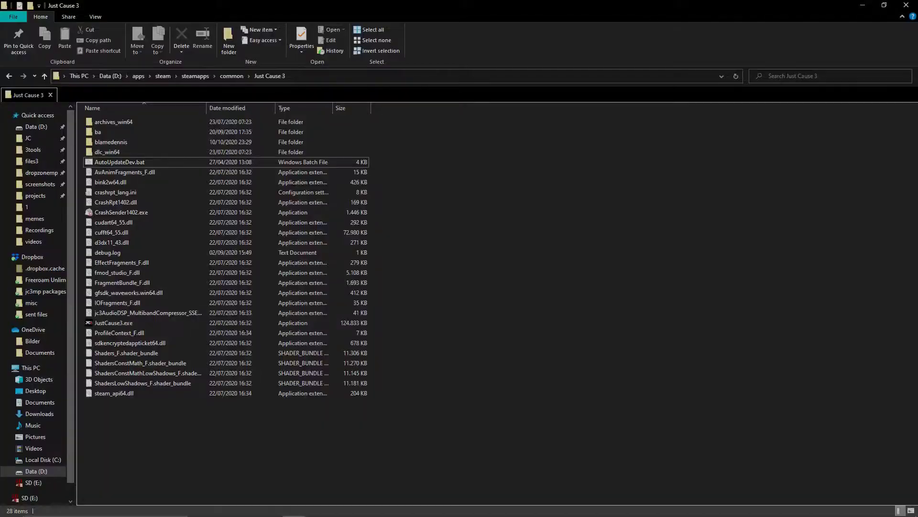
# Create a new folder named 'dropzone' in the Just Cause 3 game directory
pyautogui.rightClick(593, 193)
pyautogui.moveTo(614, 320)
pyautogui.click(770, 321)
pyautogui.write('d')
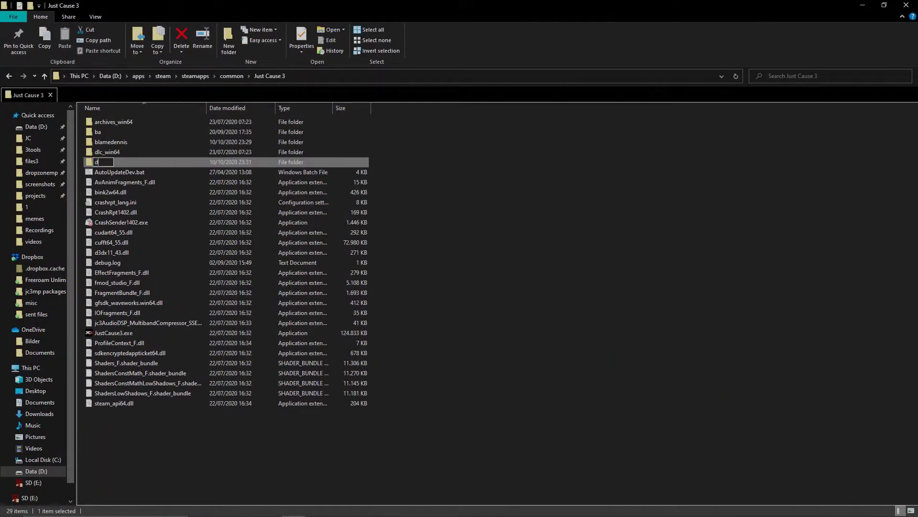
pyautogui.write('ropzone')
pyautogui.press('Return')
# Create a second new folder named 'dropzonemp' in the game directory
pyautogui.rightClick(489, 220)
pyautogui.moveTo(526, 349)
pyautogui.click(622, 349)
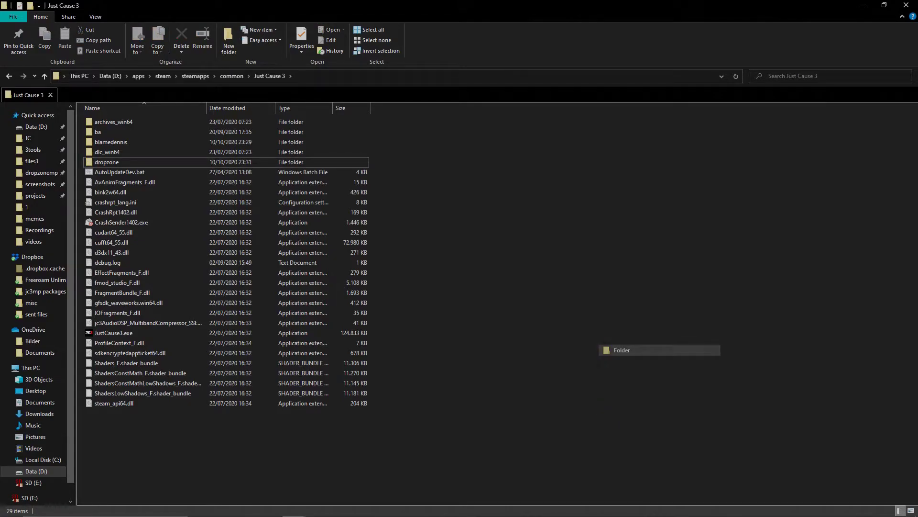
pyautogui.write('dropzone')
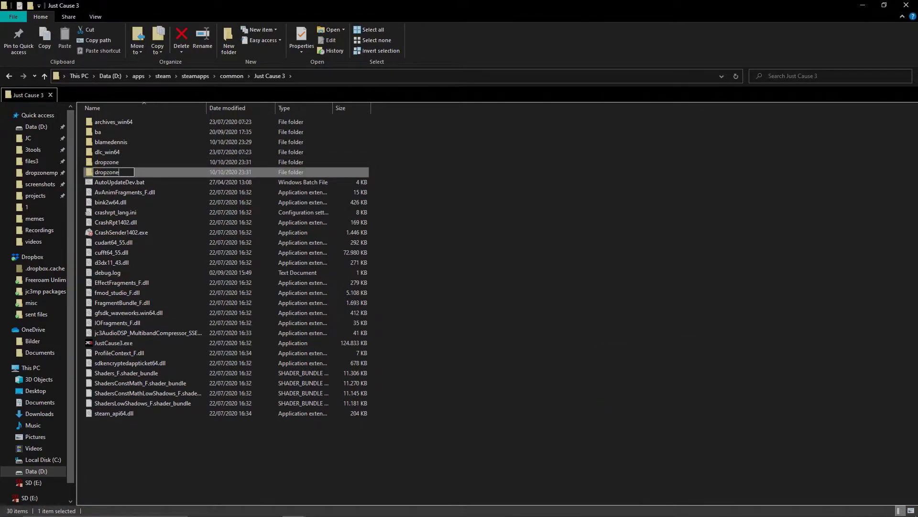
pyautogui.write('mp')
pyautogui.press('Return')
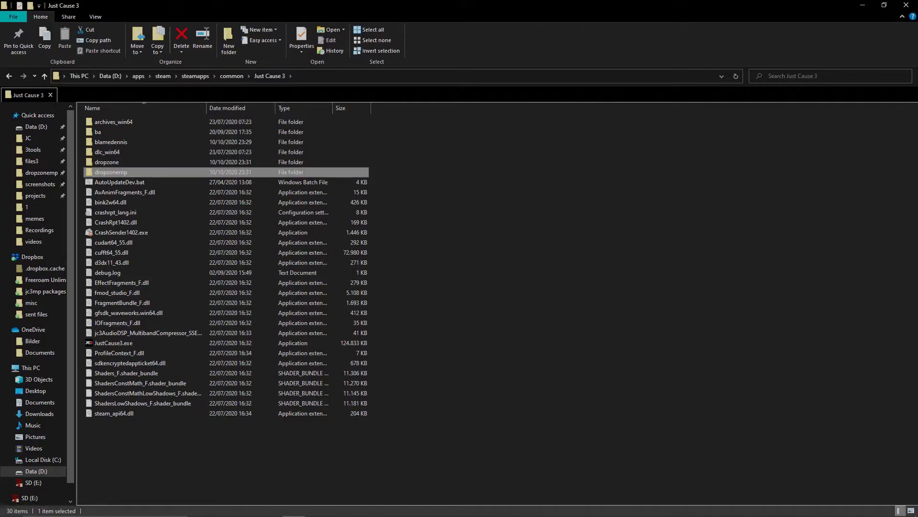